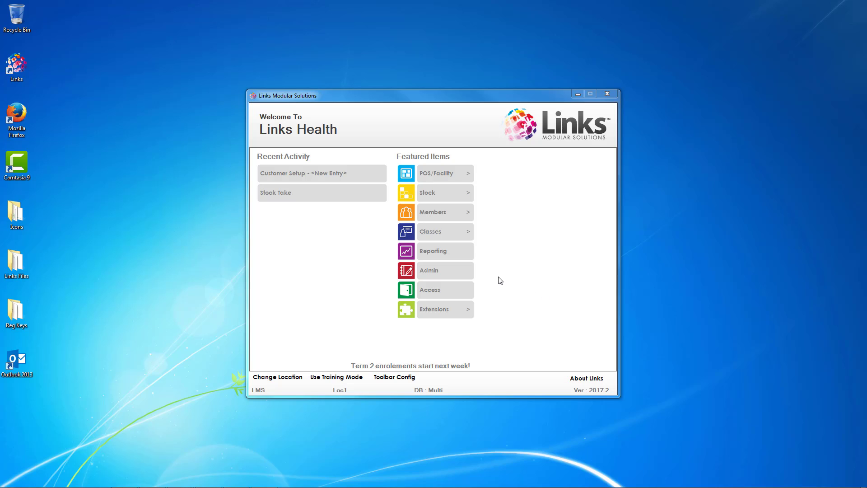
# Start a new session entry under Admin > Sessions > Setup Sessions, keeping location Loc1.
pyautogui.click(451, 275)
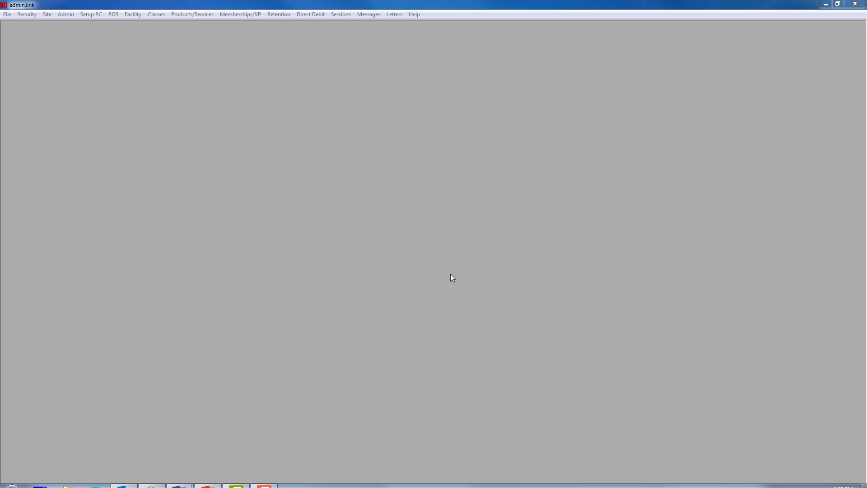
pyautogui.click(341, 15)
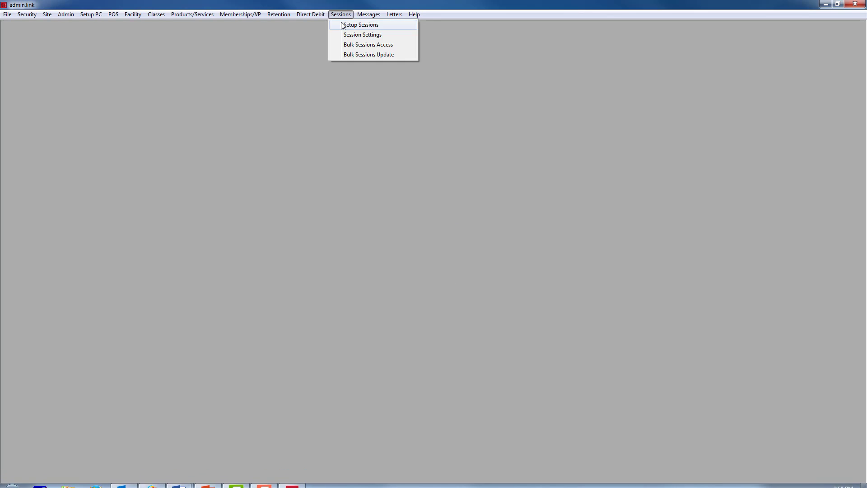
pyautogui.click(344, 25)
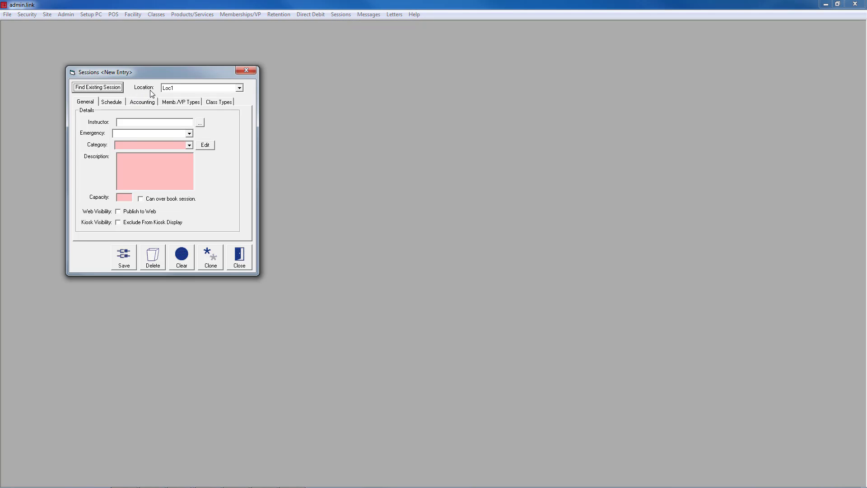
pyautogui.click(239, 89)
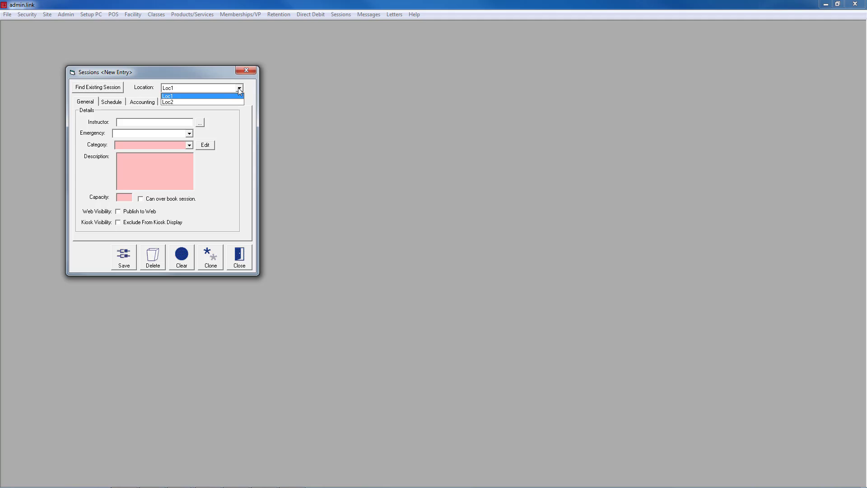
pyautogui.click(215, 96)
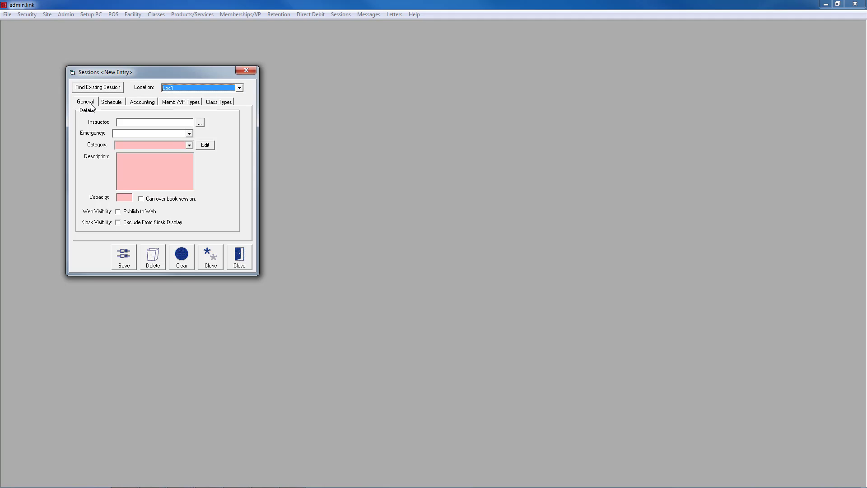
# Set the instructor to the staff member found by searching names for 'W', leaving Emergency empty.
pyautogui.click(199, 122)
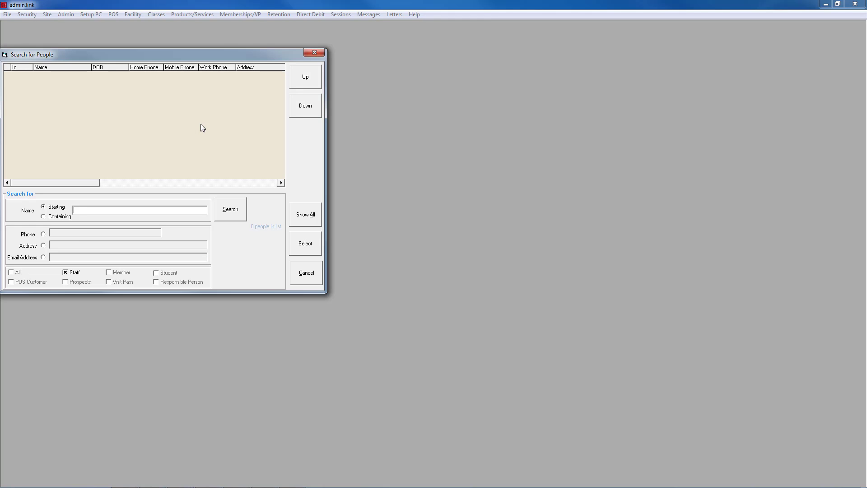
pyautogui.write('W')
pyautogui.press('Return')
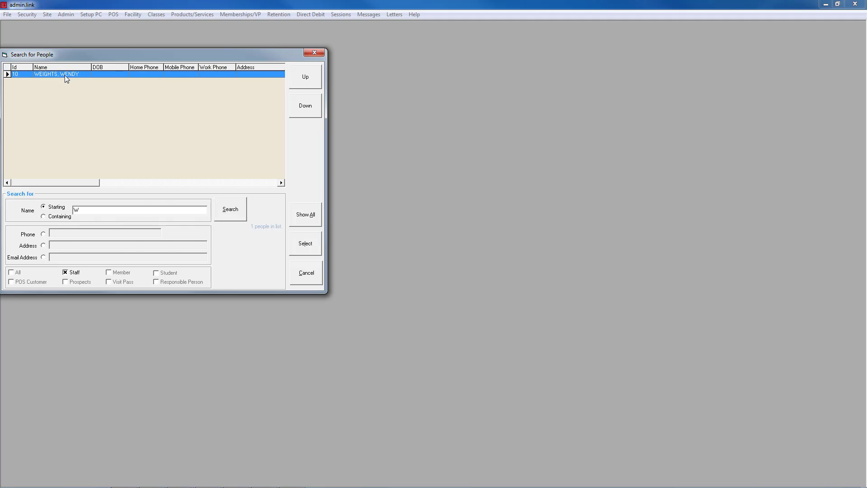
pyautogui.doubleClick(64, 75)
pyautogui.click(189, 134)
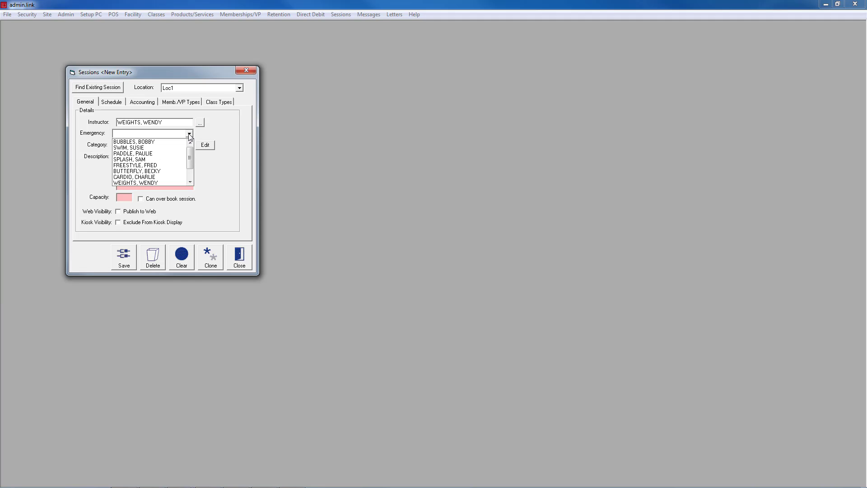
pyautogui.click(189, 134)
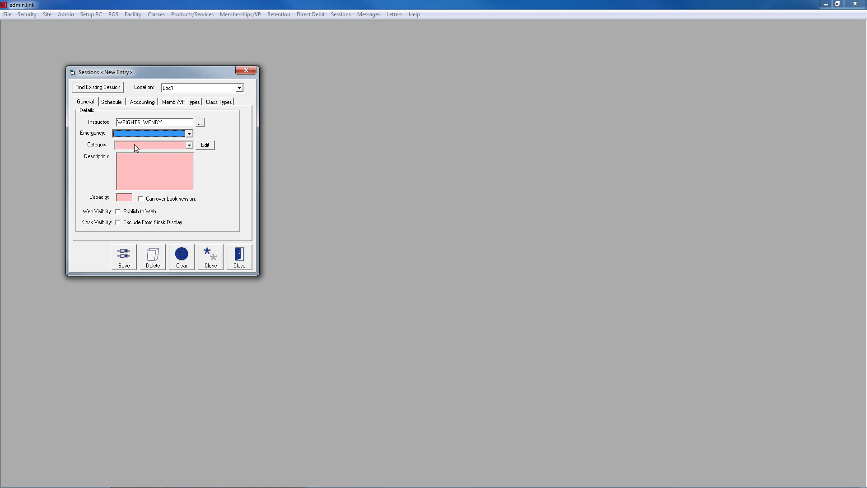
# Create the new session category 'L1 Studio 1' and return to the Category choices.
pyautogui.click(188, 147)
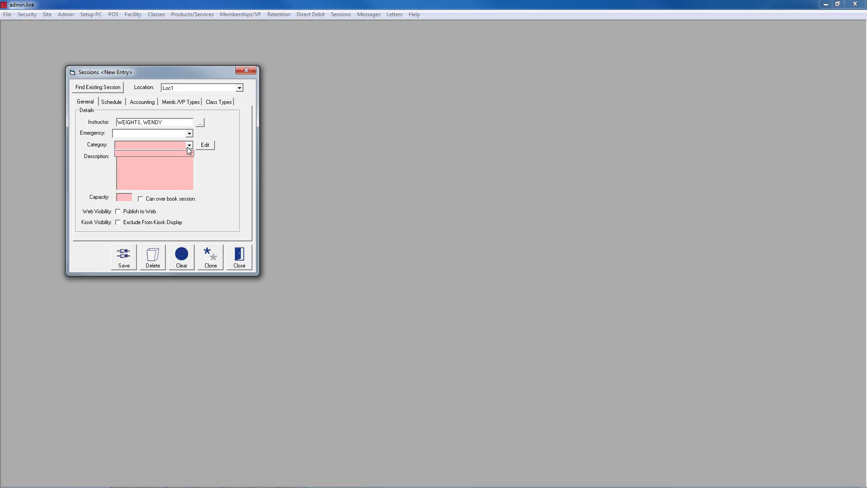
pyautogui.click(188, 148)
pyautogui.click(199, 147)
pyautogui.click(121, 200)
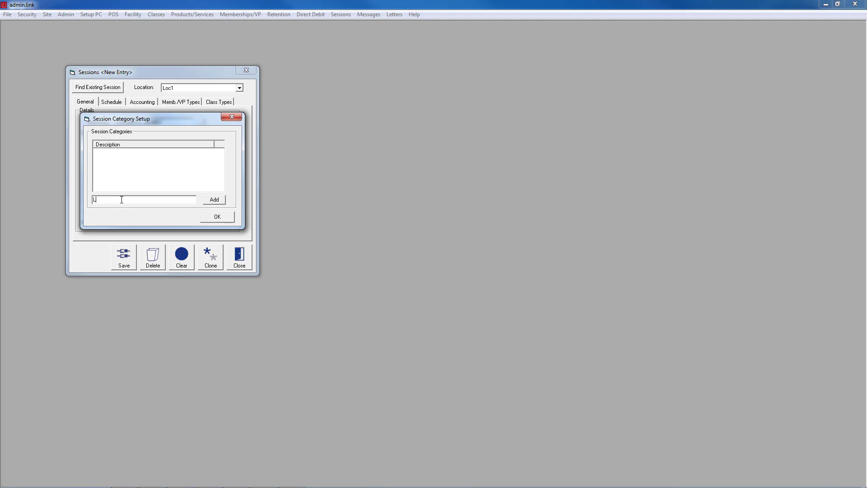
pyautogui.write('L1 Studio 1')
pyautogui.click(223, 201)
pyautogui.click(220, 218)
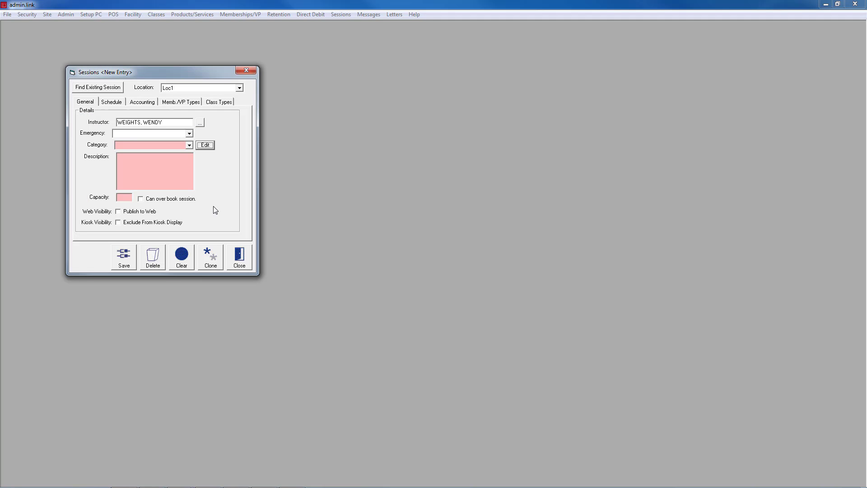
pyautogui.click(189, 145)
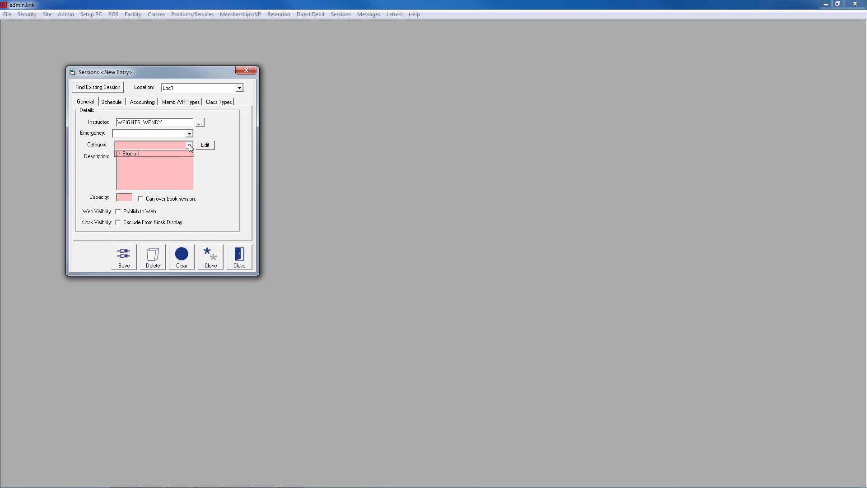
# Choose category L1 Studio 1, enter description 'BODY PUMP' and capacity 40.
pyautogui.click(156, 153)
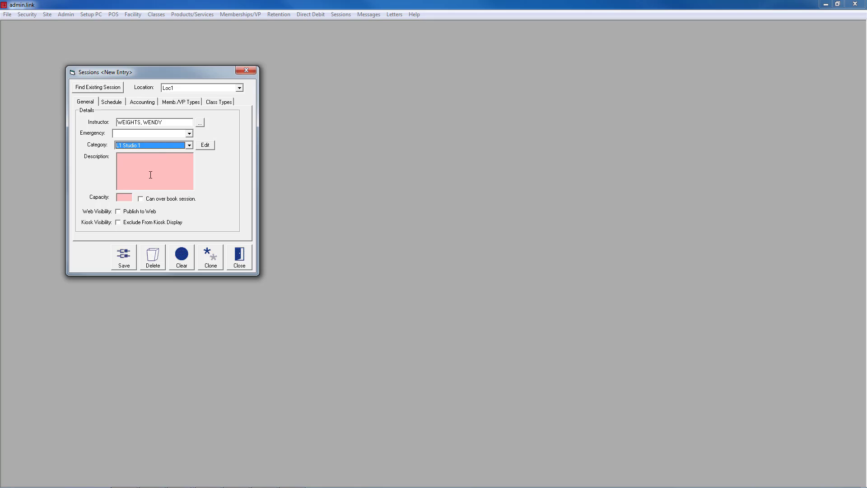
pyautogui.click(151, 160)
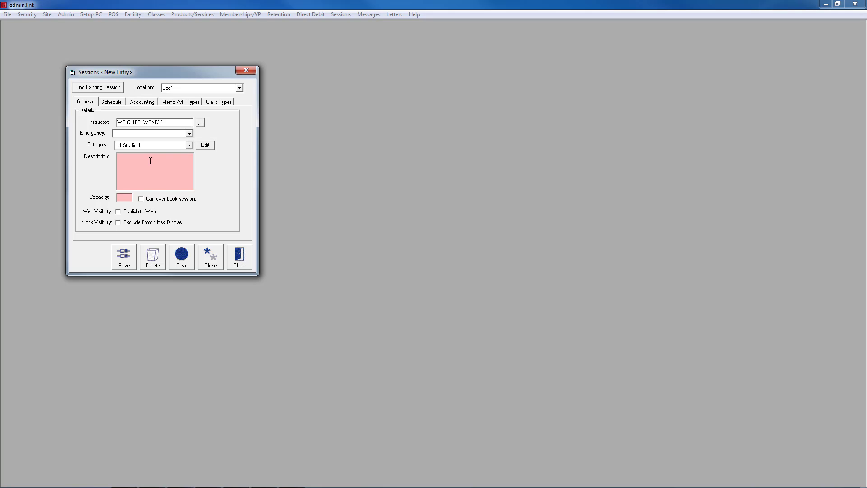
pyautogui.write('BODY')
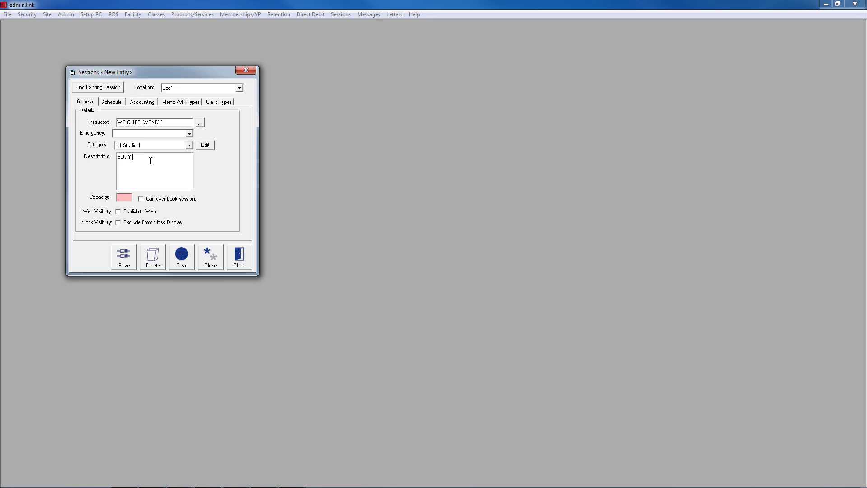
pyautogui.write(' PUMP')
pyautogui.click(128, 197)
pyautogui.write('40')
# Schedule the session on Mondays from 2 OCT 2017 at 9.15, lasting 55 minutes.
pyautogui.click(112, 103)
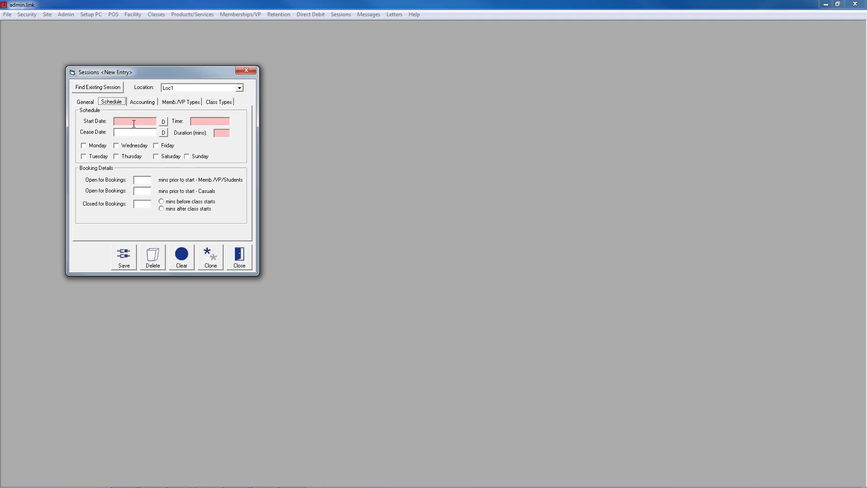
pyautogui.click(163, 121)
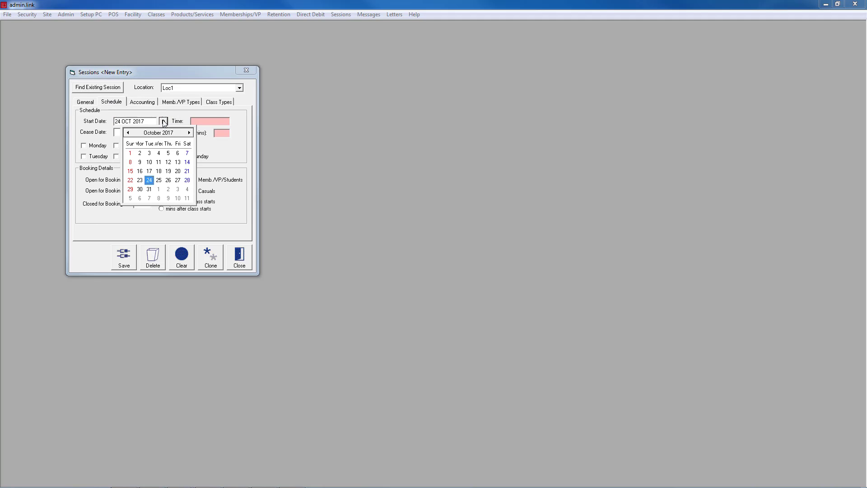
pyautogui.click(141, 153)
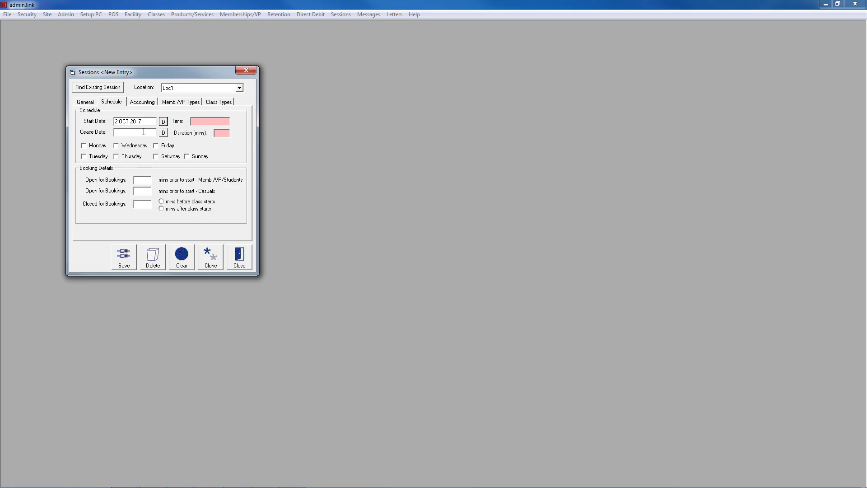
pyautogui.click(213, 121)
pyautogui.write('9.15')
pyautogui.click(221, 133)
pyautogui.write('55')
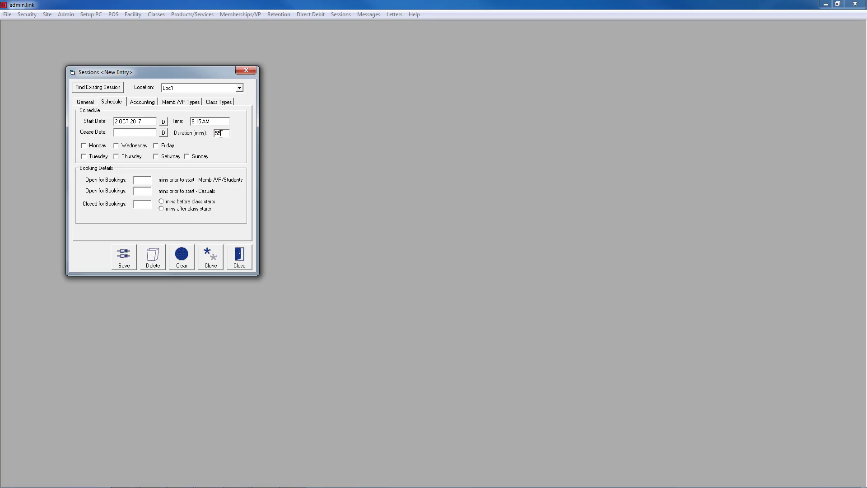
pyautogui.click(84, 147)
# Set bookings to open 120/60 minutes before and close 5 minutes after class starts.
pyautogui.click(146, 179)
pyautogui.write('120')
pyautogui.click(162, 210)
# Assign service codes from a 'group' search: S1007 for casuals and S1006 for members.
pyautogui.click(143, 102)
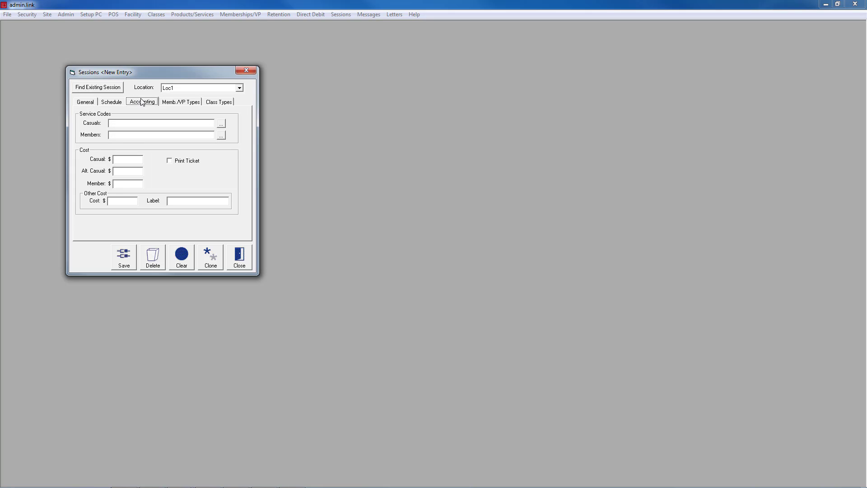
pyautogui.click(222, 127)
pyautogui.write('group')
pyautogui.press('Return')
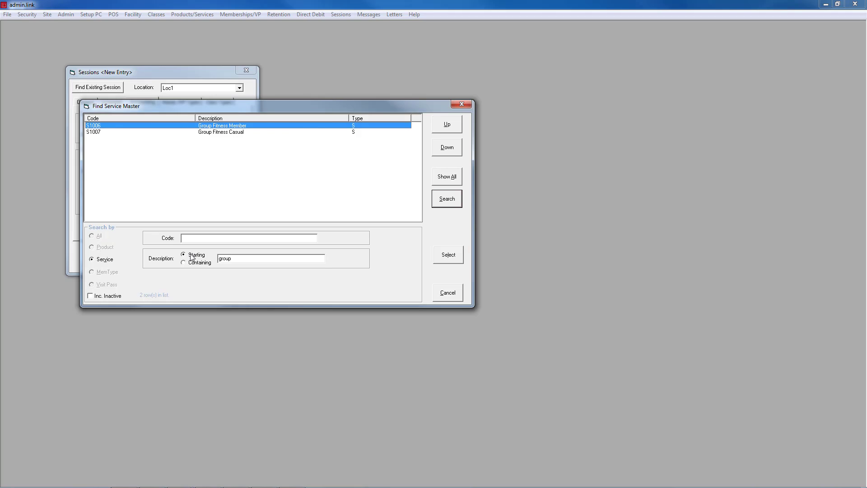
pyautogui.doubleClick(225, 132)
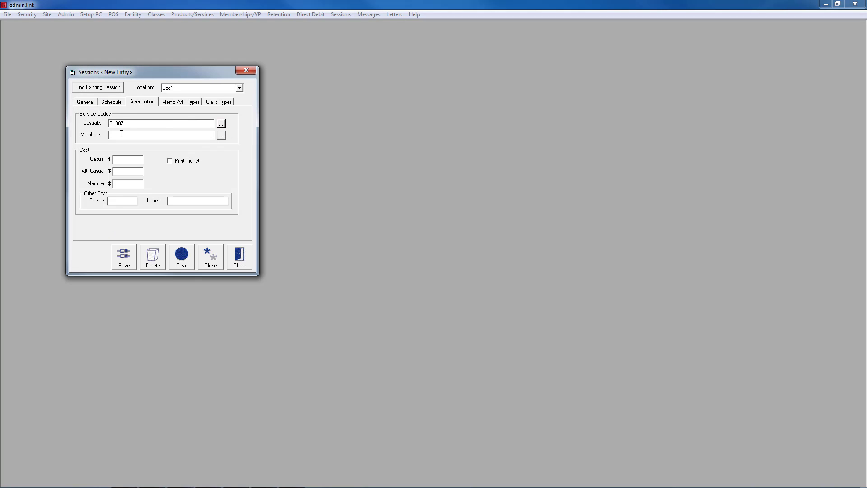
pyautogui.click(221, 136)
pyautogui.write('group')
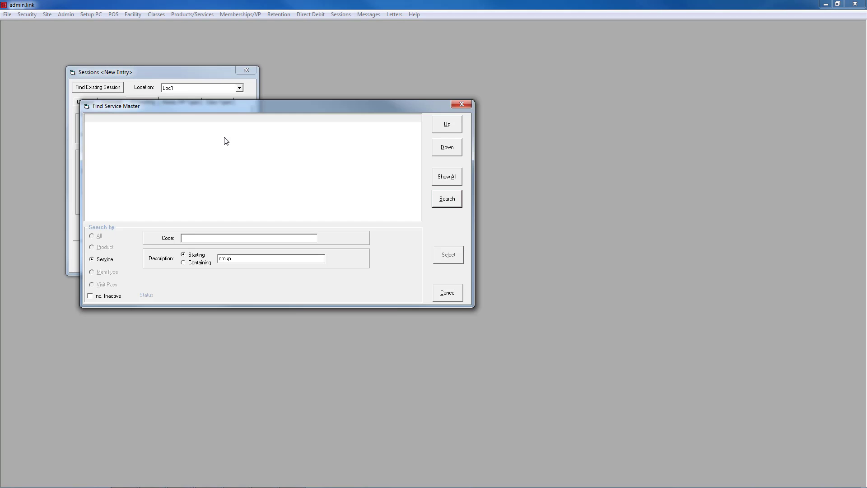
pyautogui.press('Return')
pyautogui.doubleClick(229, 126)
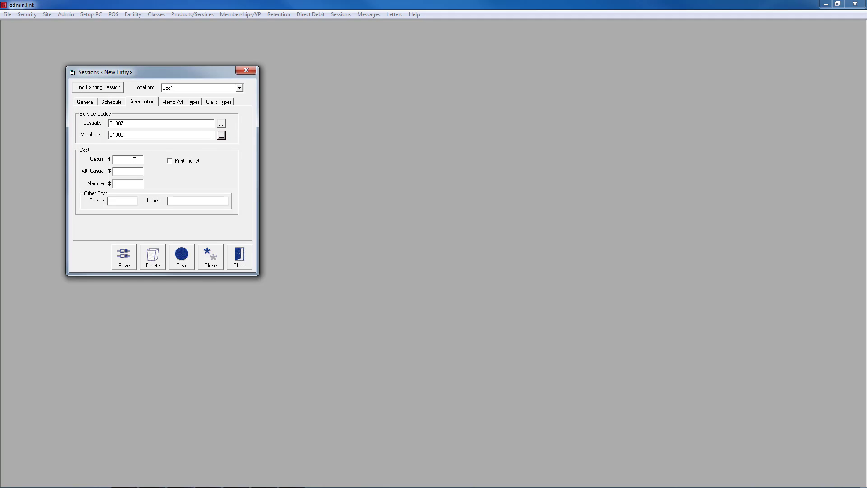
# Enter costs of Casual 15, Alt. Casual 12 and Member 0.
pyautogui.click(134, 160)
pyautogui.write('15')
pyautogui.click(138, 171)
pyautogui.write('12')
pyautogui.click(127, 184)
pyautogui.click(124, 200)
# Add a $5 other cost labelled 'Bring a Friend' and enable ticket printing.
pyautogui.click(126, 204)
pyautogui.write('5')
pyautogui.click(195, 203)
pyautogui.write('Bring a Friend')
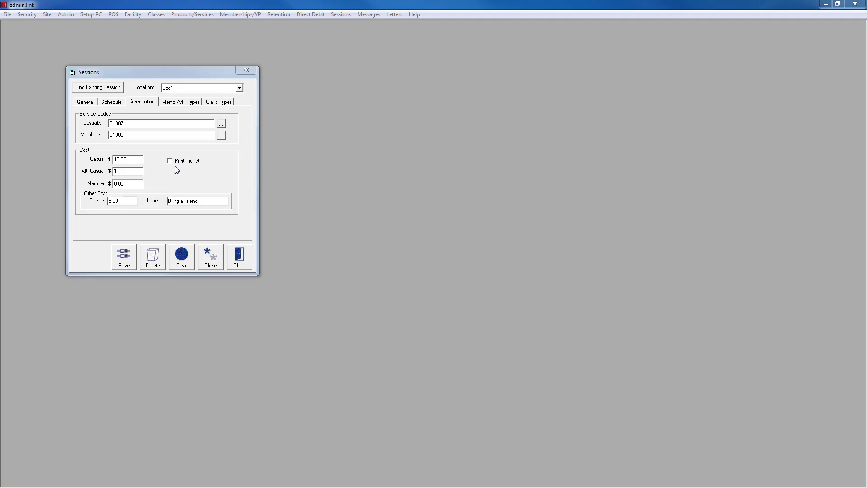
pyautogui.click(170, 162)
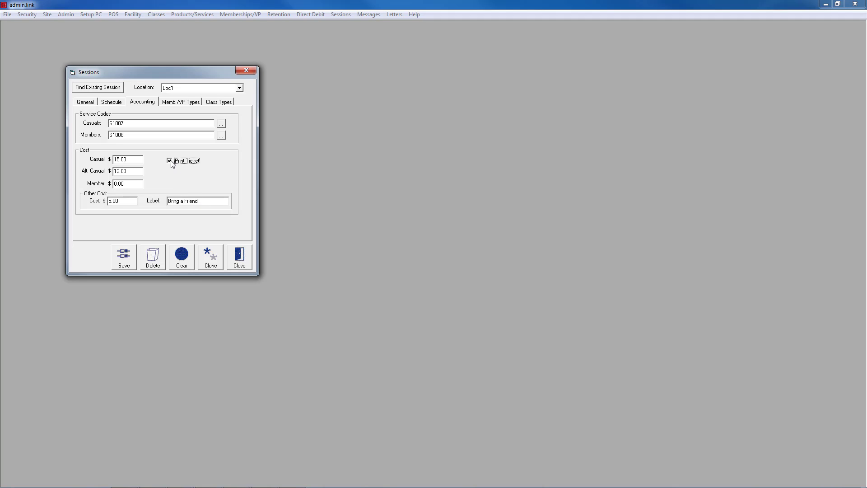
# Add seven membership types, including M1001, M1003, M1006, M1009, M1010 and M1011.
pyautogui.click(172, 103)
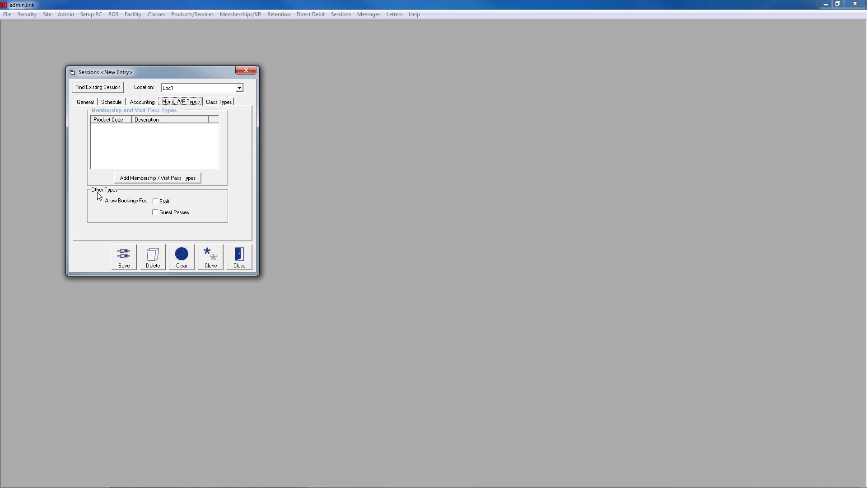
pyautogui.click(149, 178)
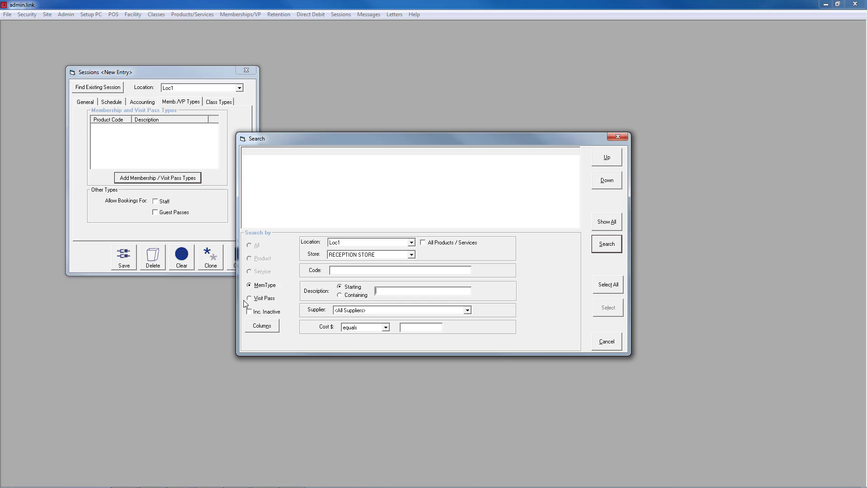
pyautogui.click(606, 243)
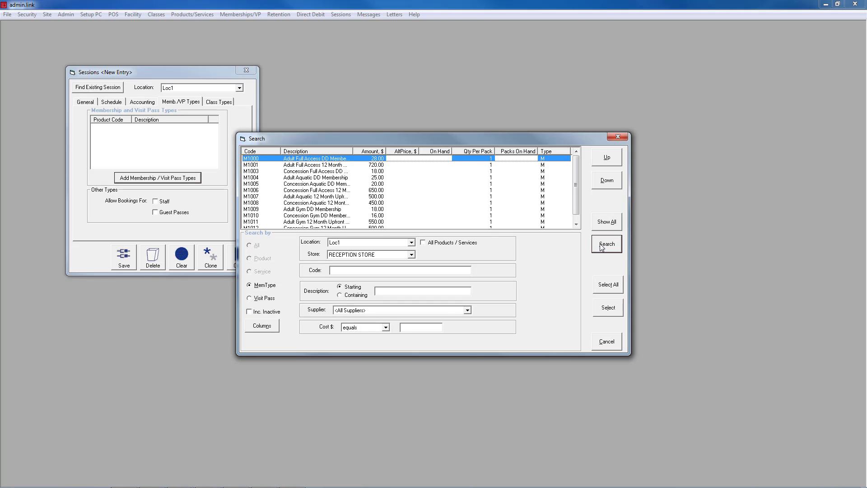
pyautogui.keyDown('ctrl'); pyautogui.click(316, 165); pyautogui.keyUp('ctrl')
pyautogui.keyDown('ctrl'); pyautogui.click(313, 171); pyautogui.keyUp('ctrl')
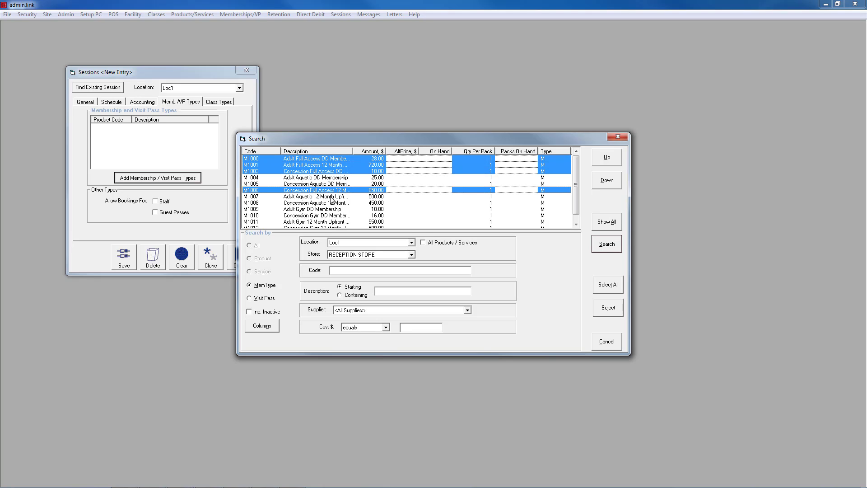
pyautogui.keyDown('ctrl'); pyautogui.click(323, 190); pyautogui.keyUp('ctrl')
pyautogui.keyDown('ctrl'); pyautogui.click(329, 210); pyautogui.keyUp('ctrl')
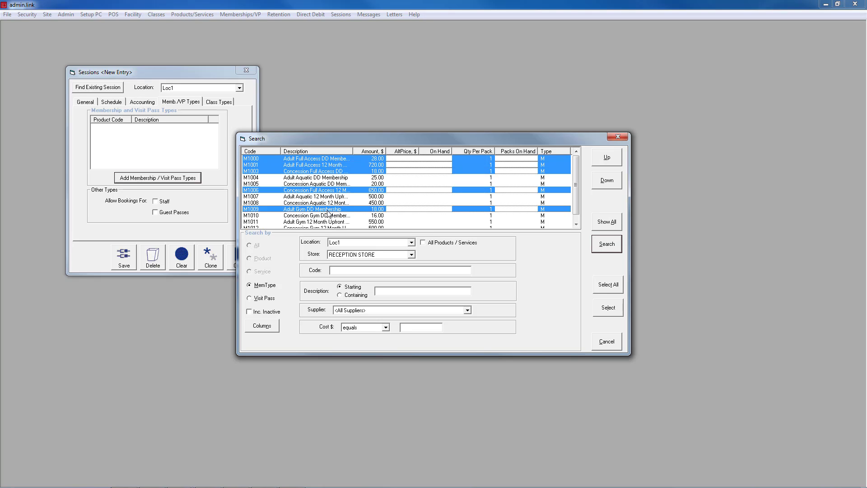
pyautogui.keyDown('ctrl'); pyautogui.click(328, 216); pyautogui.keyUp('ctrl')
pyautogui.keyDown('ctrl'); pyautogui.click(329, 222); pyautogui.keyUp('ctrl')
pyautogui.click(575, 225)
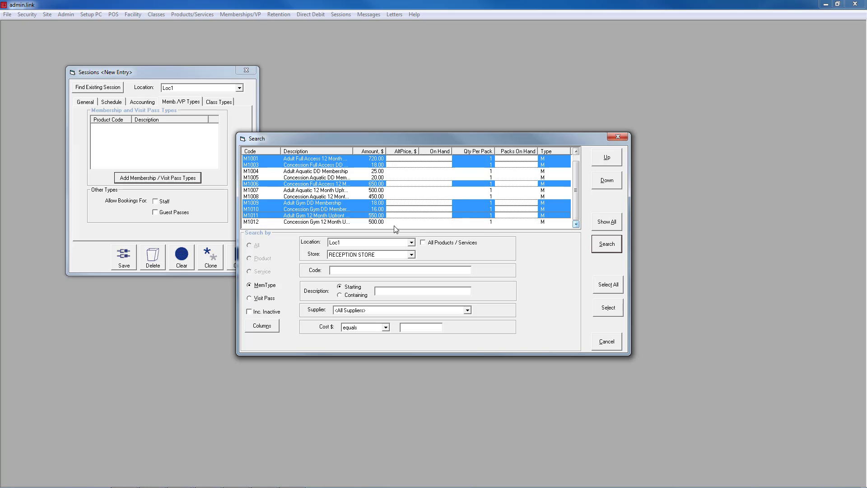
pyautogui.keyDown('ctrl'); pyautogui.click(338, 222); pyautogui.keyUp('ctrl')
pyautogui.click(608, 308)
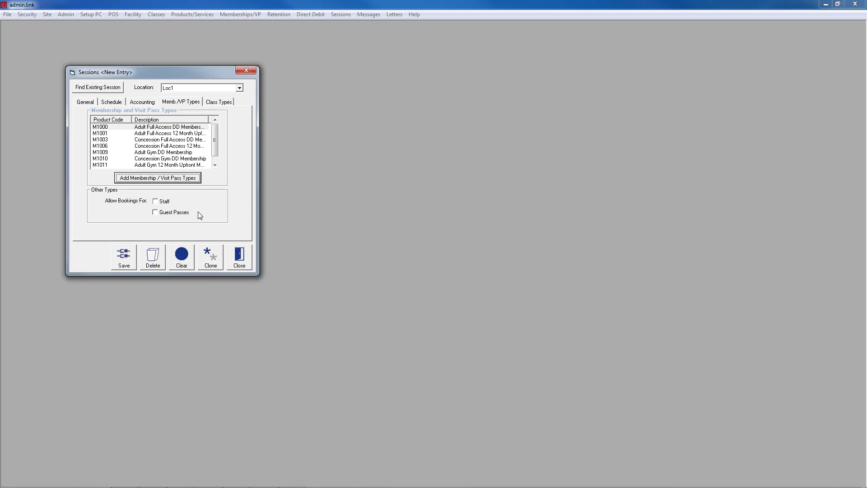
# Add the Adult and Concession Group Fitness 10 Pack visit passes (VP1005, VP1006).
pyautogui.click(182, 179)
pyautogui.click(249, 298)
pyautogui.click(607, 244)
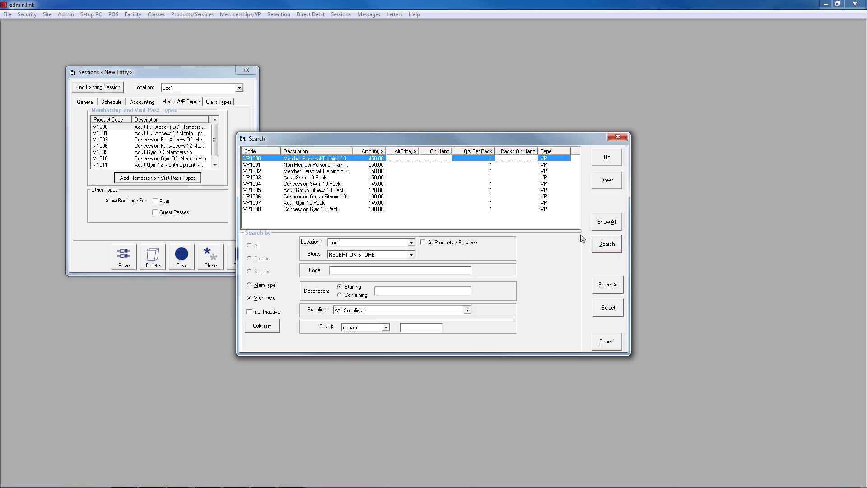
pyautogui.click(298, 191)
pyautogui.keyDown('ctrl'); pyautogui.click(301, 196); pyautogui.keyUp('ctrl')
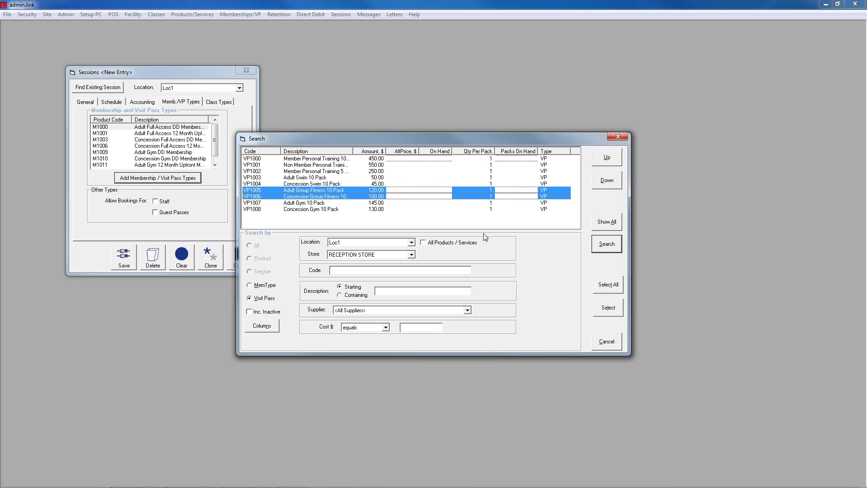
pyautogui.click(613, 308)
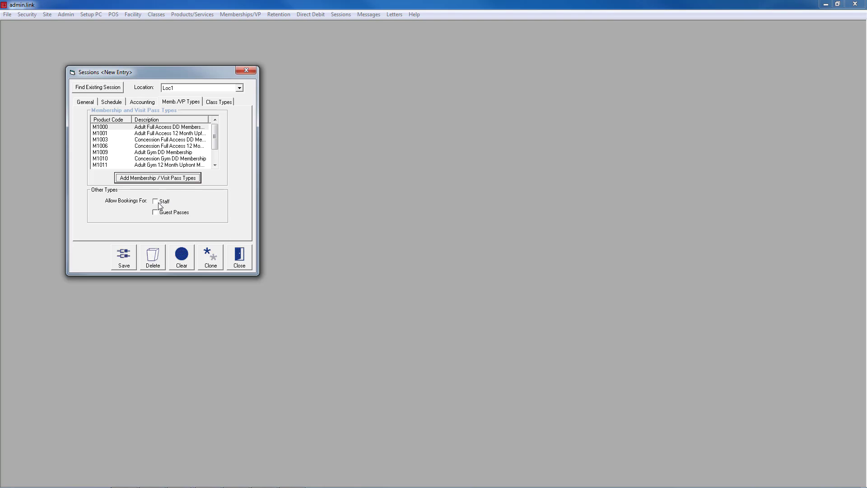
# Allow staff bookings and guest-pass bookings for the session.
pyautogui.click(156, 201)
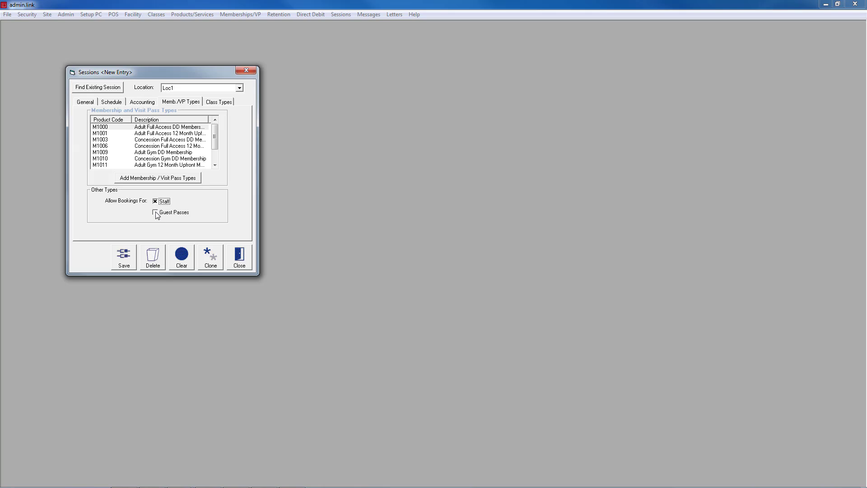
pyautogui.click(155, 213)
pyautogui.click(210, 103)
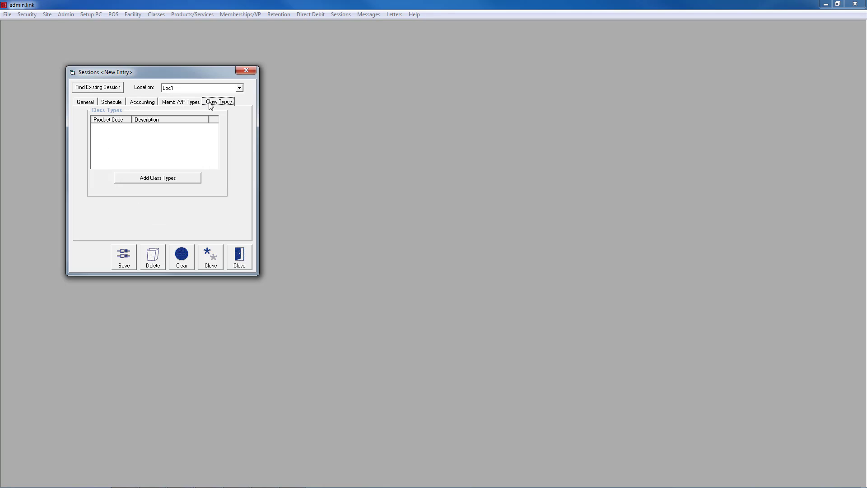
# Add class type SQUAD1 (SWIM SQUAD 1) and save the new session.
pyautogui.click(169, 181)
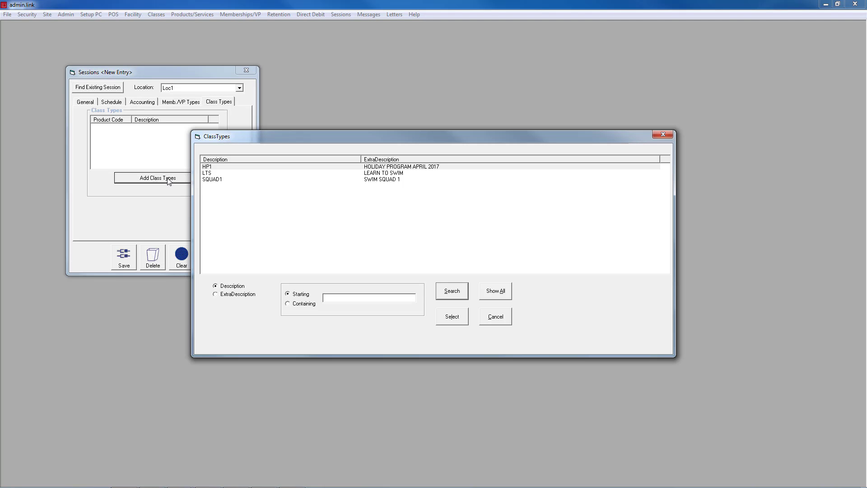
pyautogui.click(385, 179)
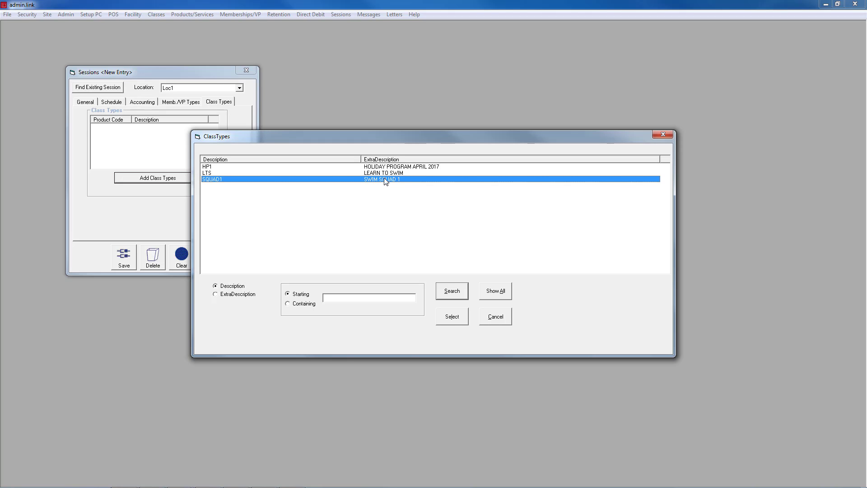
pyautogui.click(452, 316)
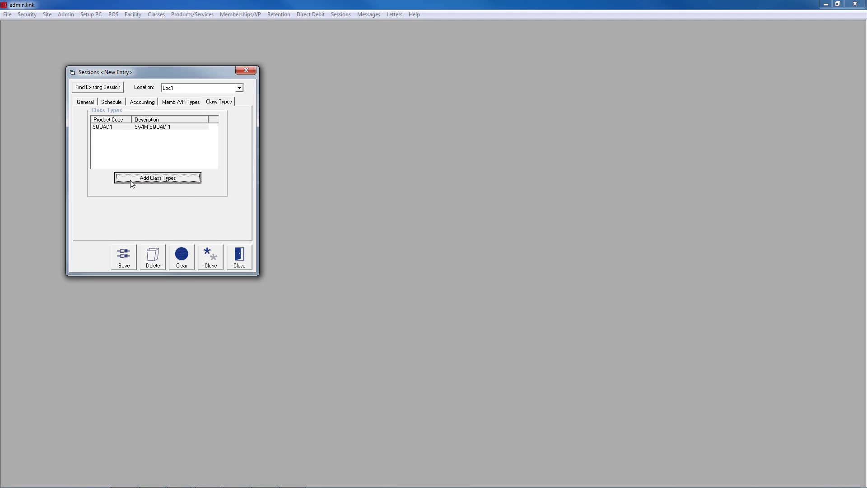
pyautogui.click(130, 255)
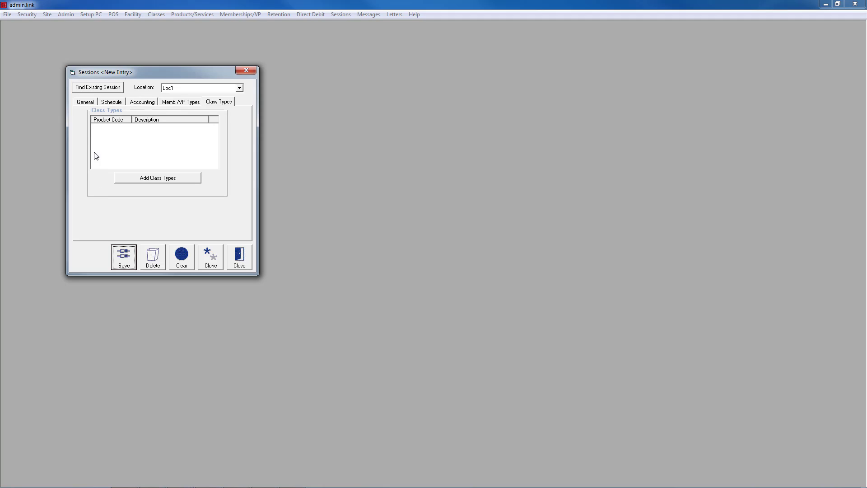
pyautogui.click(96, 90)
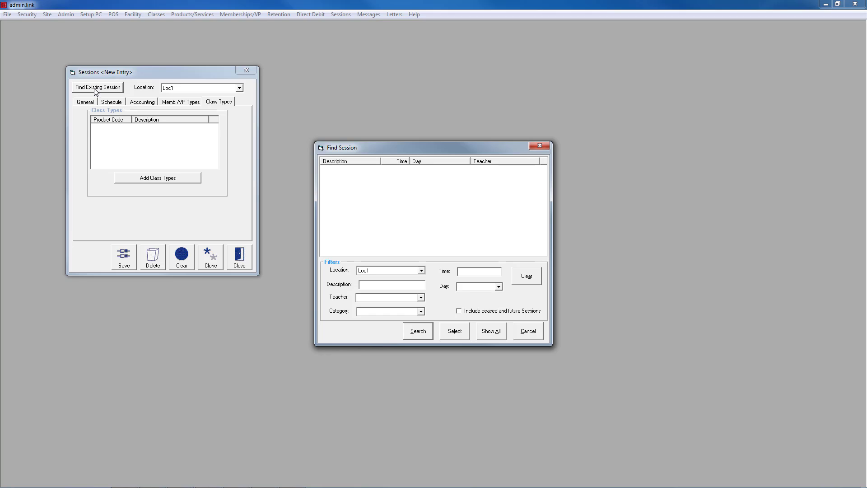
# Reopen the BODY PUMP session, change its start time to 9.30, save it and close Sessions.
pyautogui.click(418, 331)
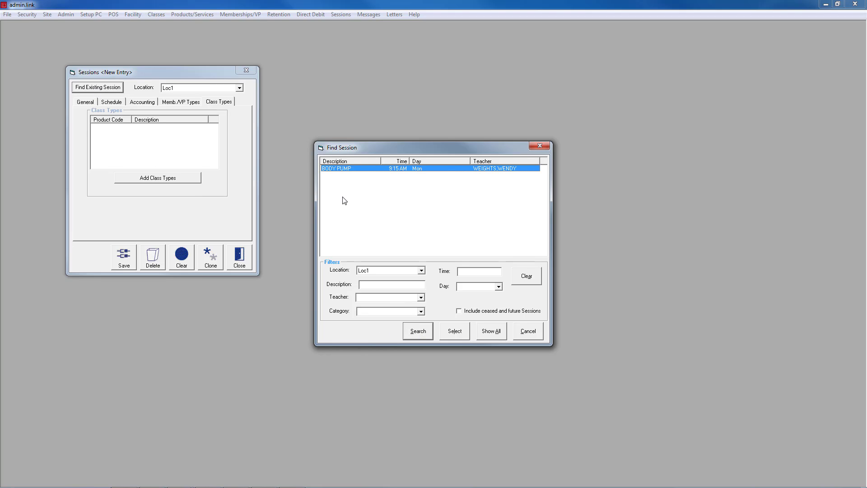
pyautogui.doubleClick(344, 169)
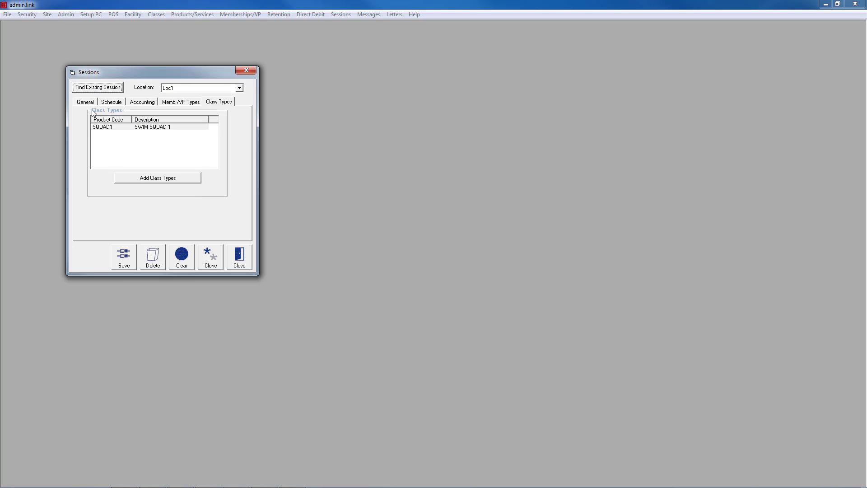
pyautogui.click(108, 103)
pyautogui.click(216, 120)
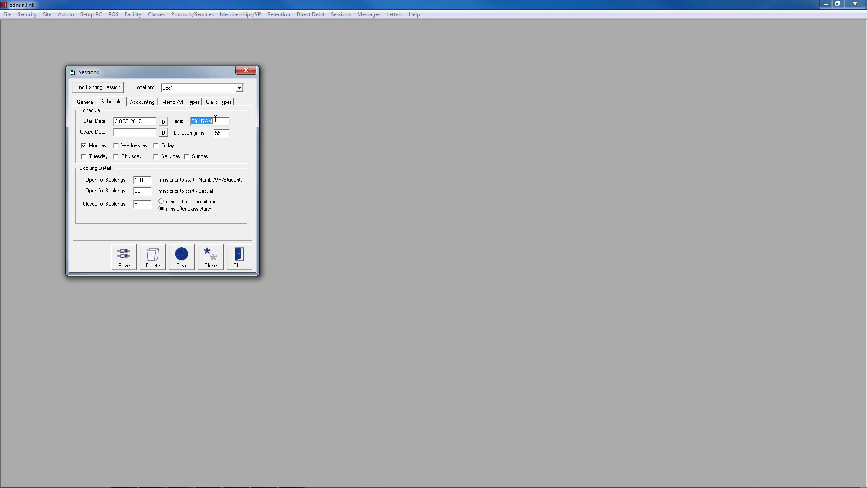
pyautogui.write('9.30')
pyautogui.click(124, 264)
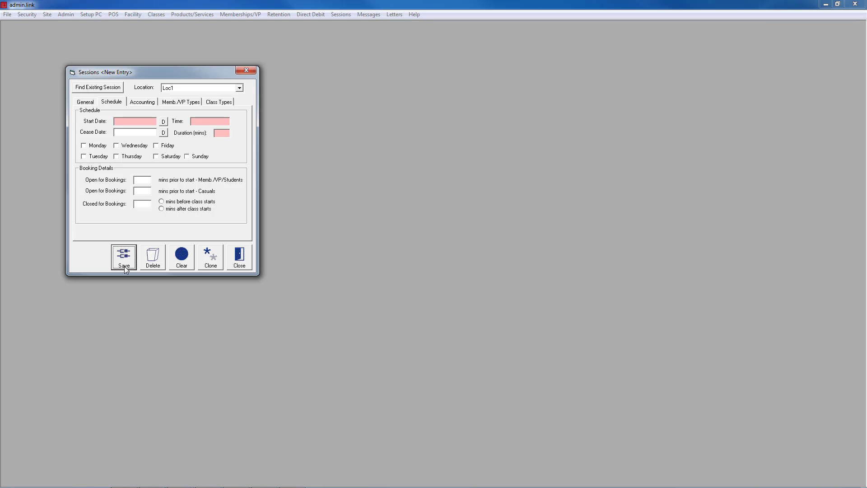
pyautogui.click(248, 259)
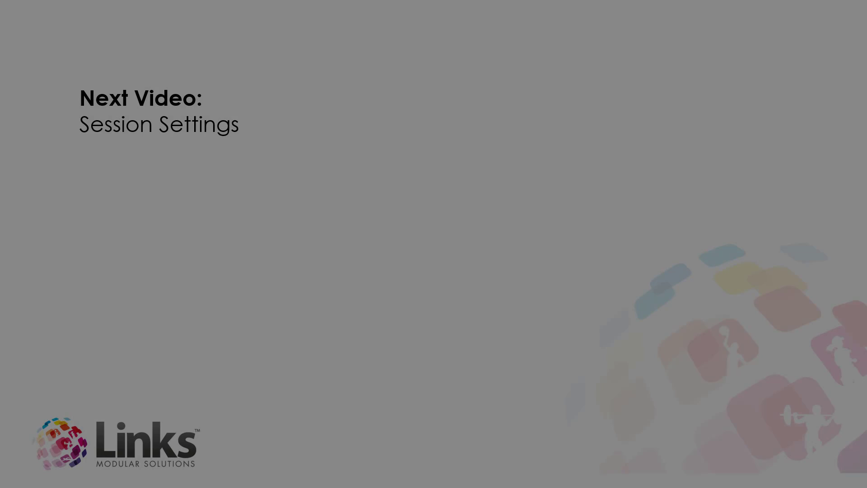